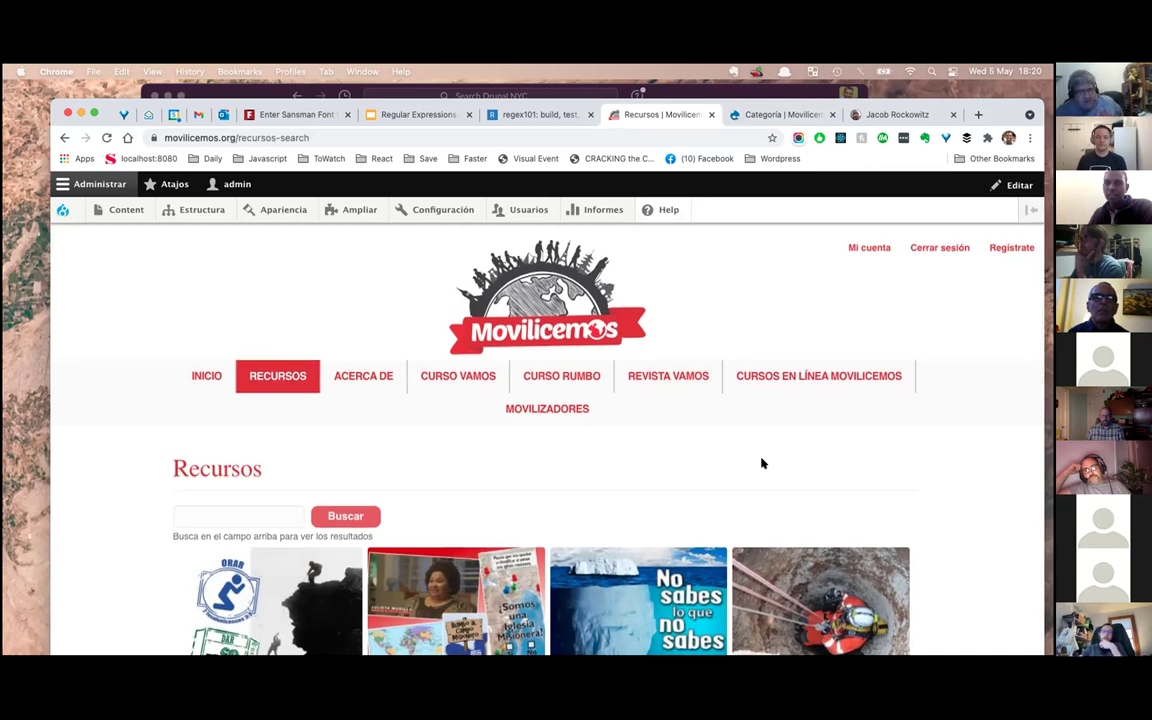
- Browse the resource categories, view the Salud emocional y física list under Capacitación misionera, and return to the category overview
scroll(761, 463, "down", 1)
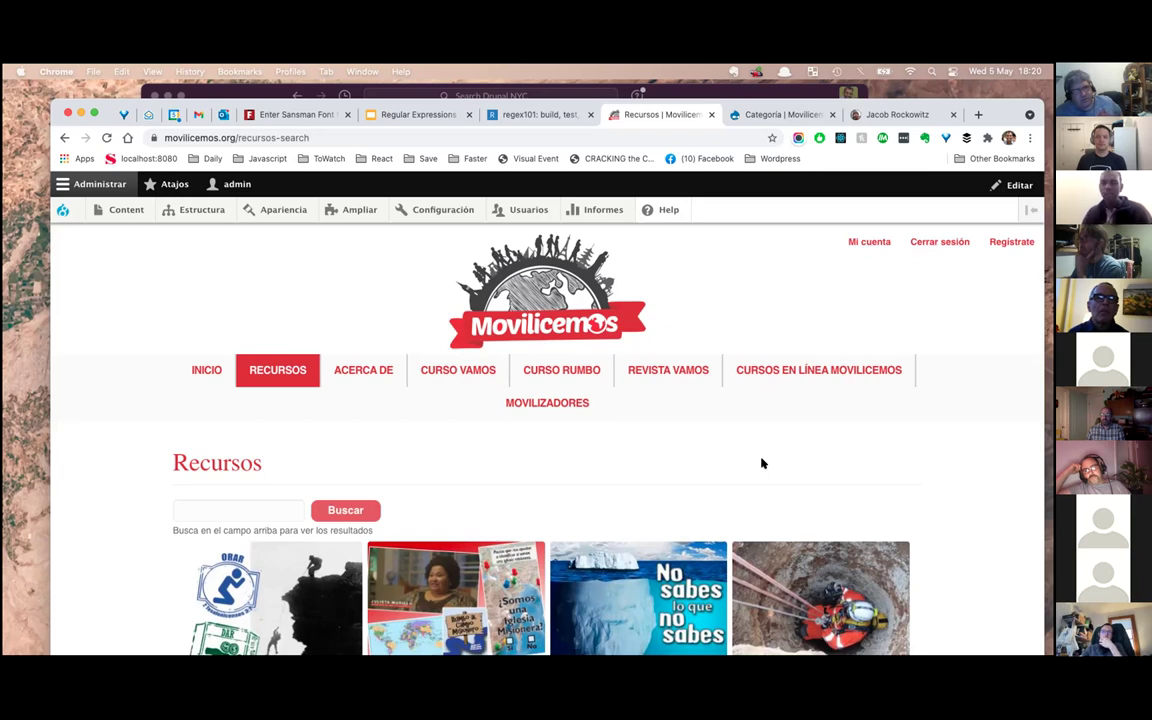
scroll(761, 463, "down", 2)
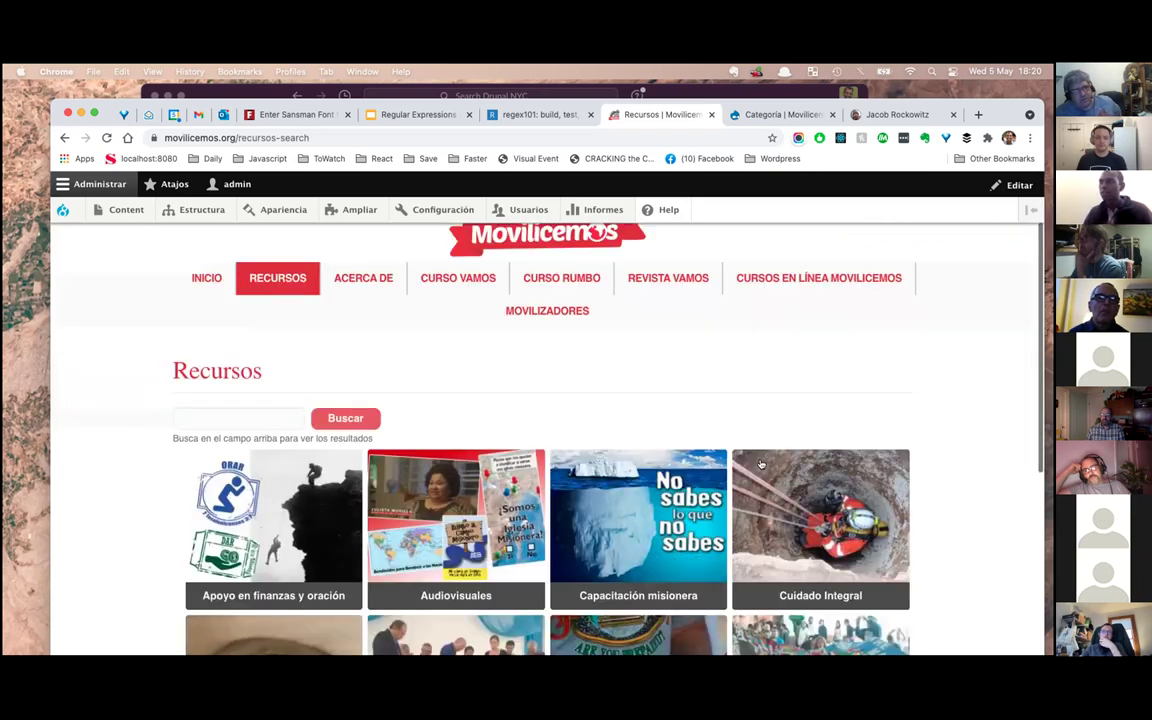
scroll(761, 463, "down", 5)
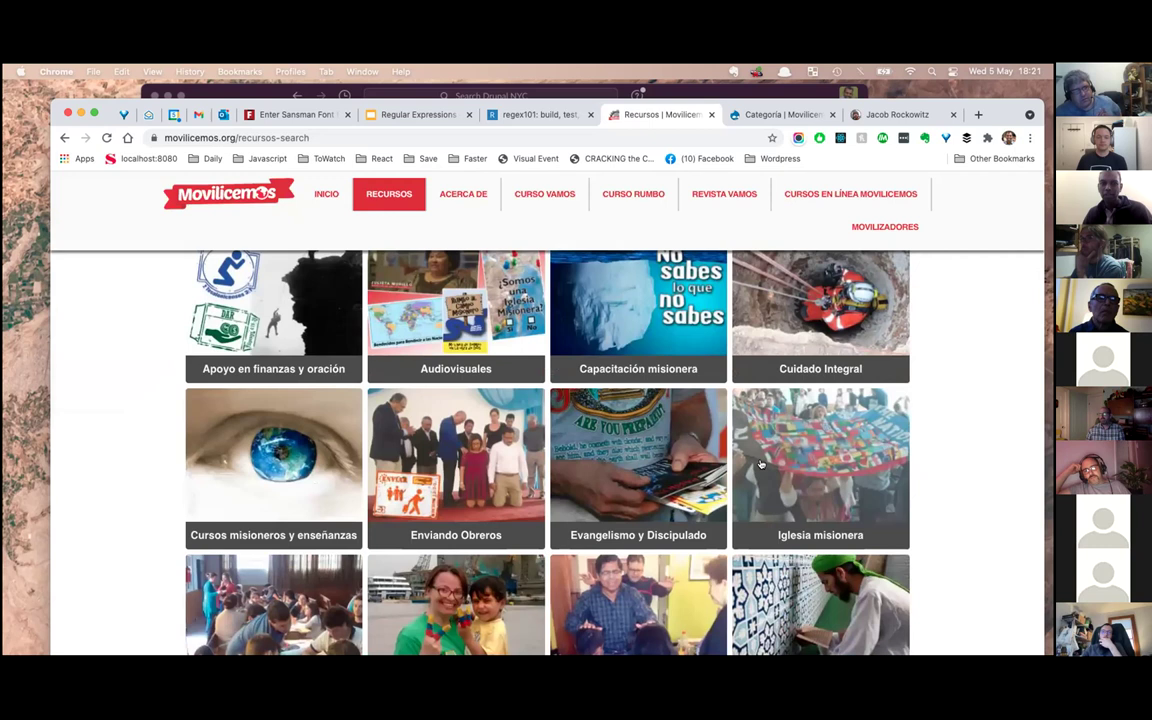
scroll(761, 463, "up", 7)
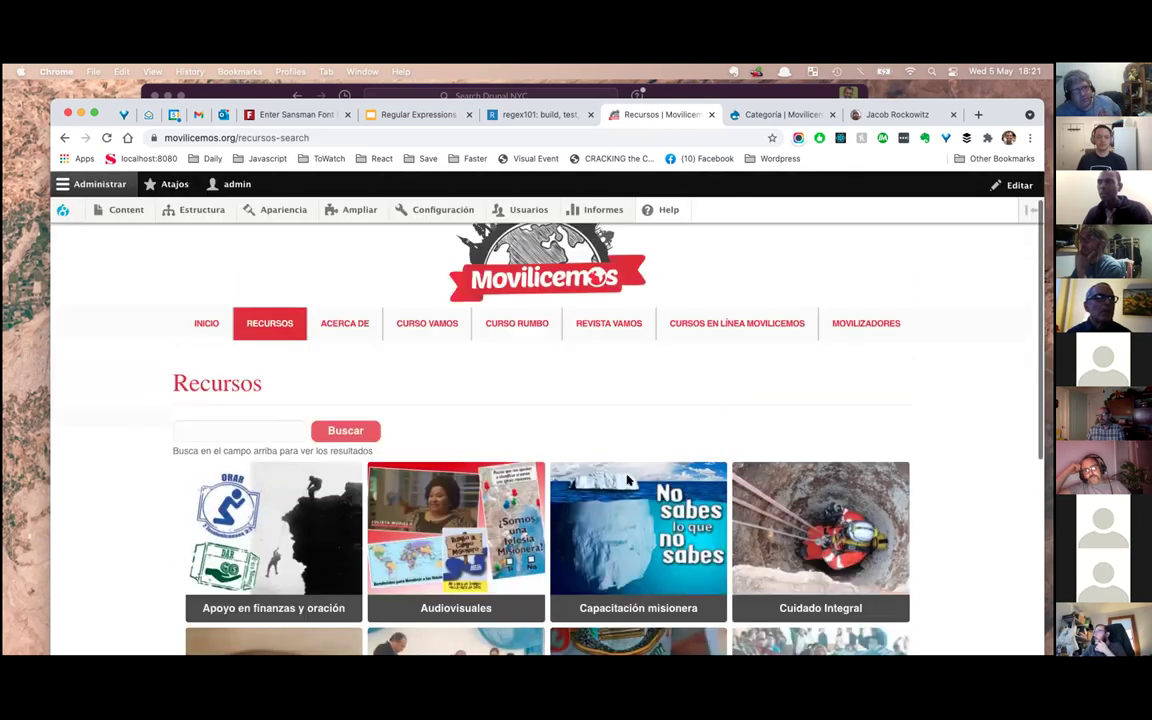
scroll(681, 491, "down", 2)
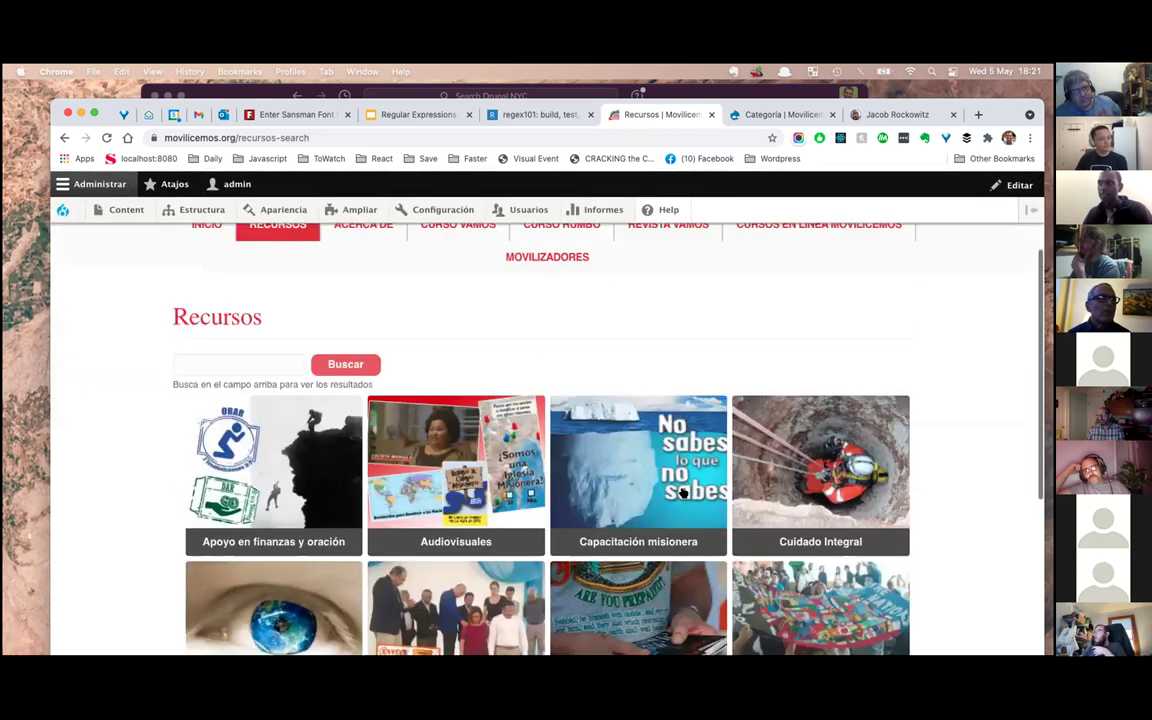
left_click(681, 491)
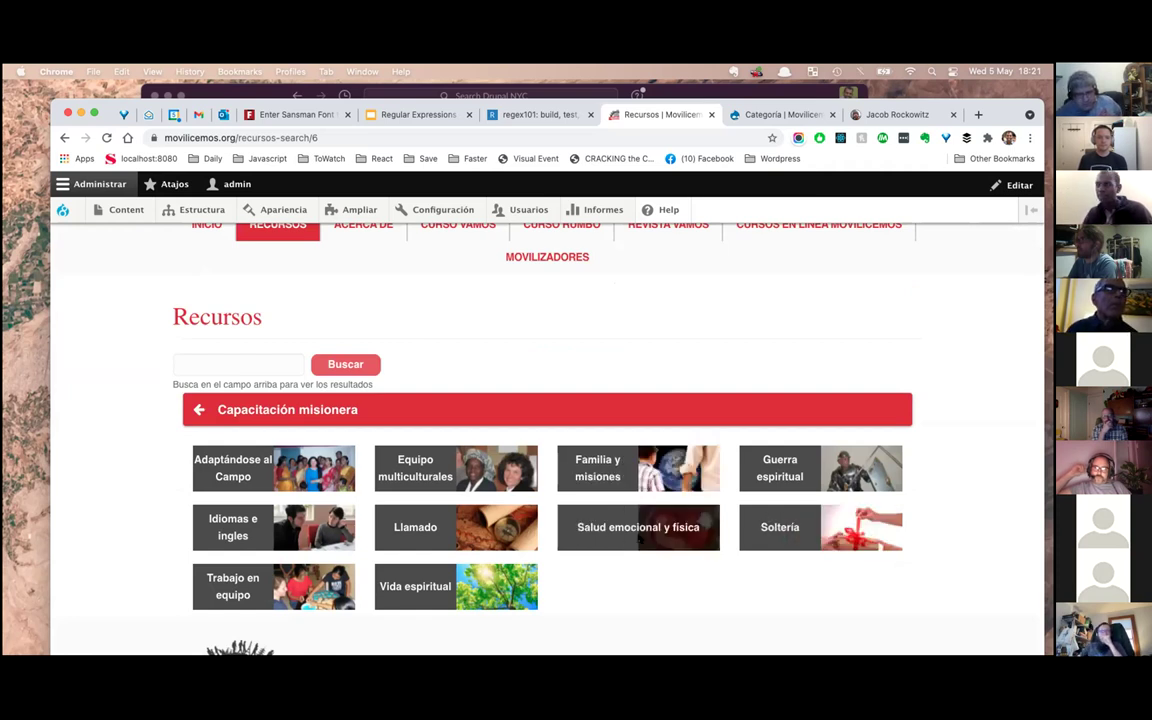
left_click(640, 538)
scroll(638, 539, "down", 2)
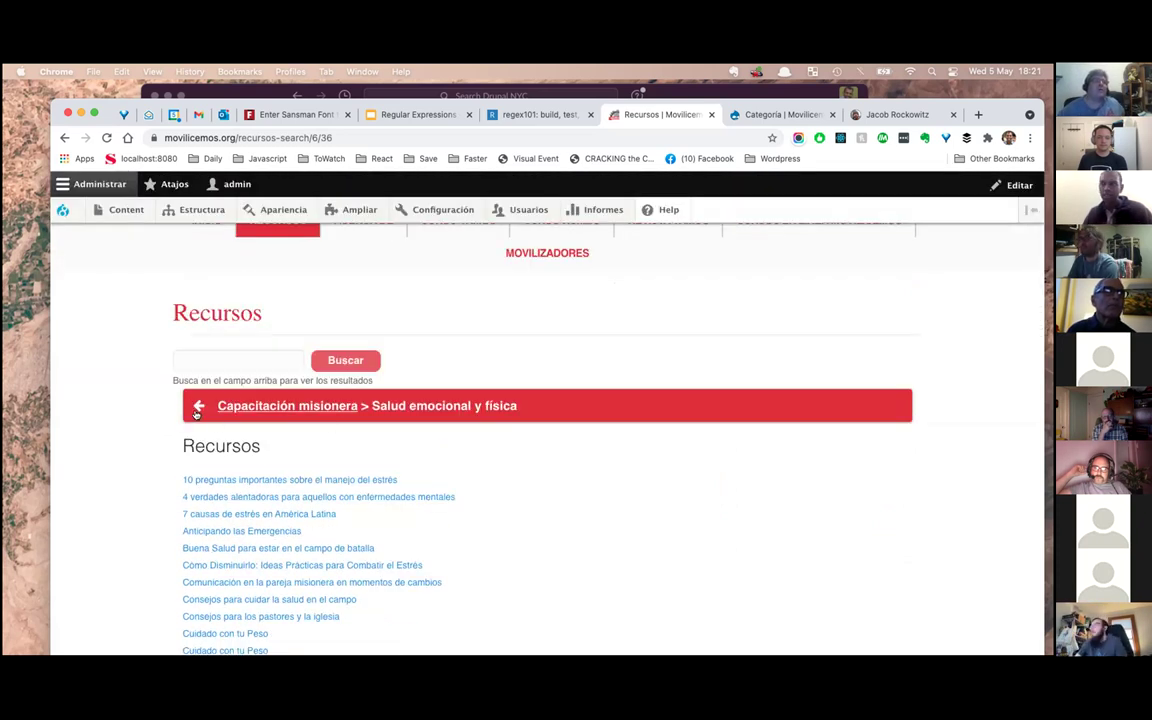
left_click(197, 410)
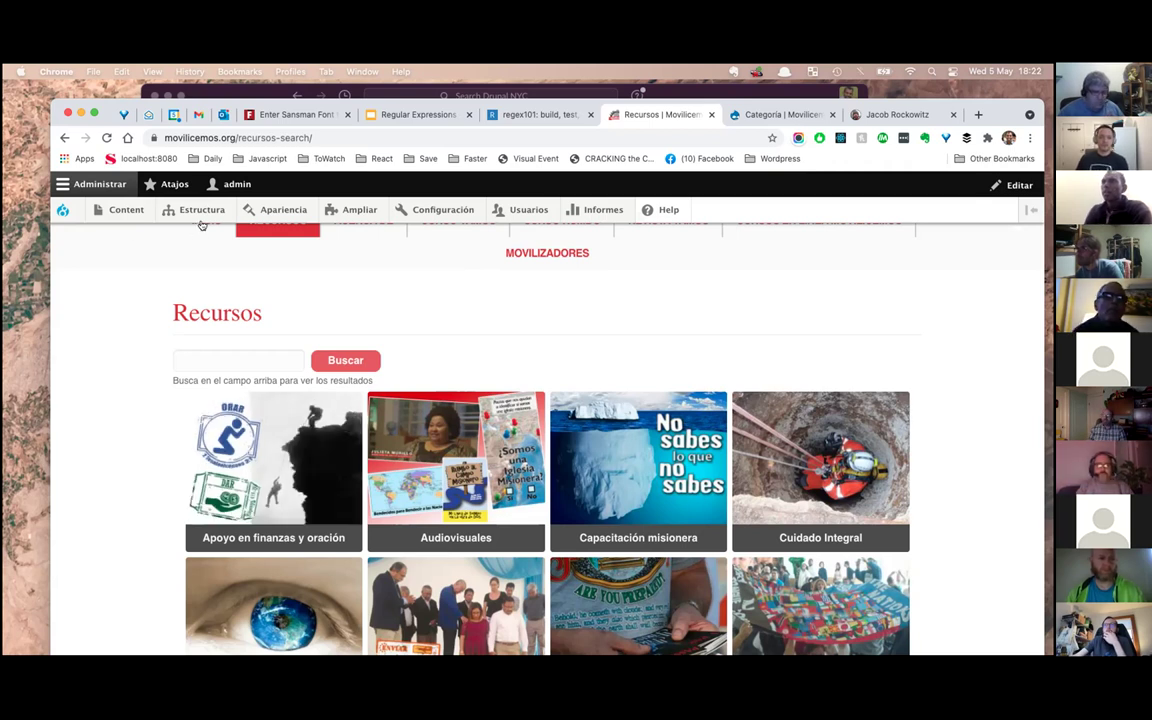
- Open the site's Vistas administration listing in a new browser tab and switch to that tab
mouse_move(196, 210)
mouse_move(184, 472)
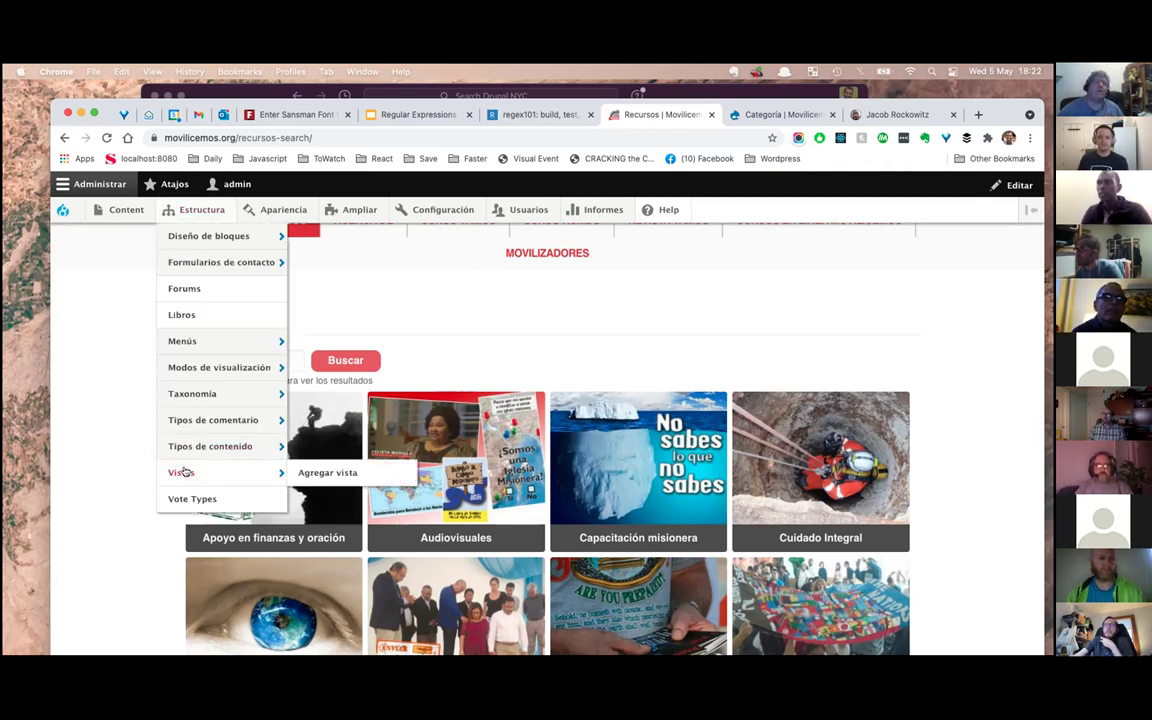
left_click(182, 472, "super")
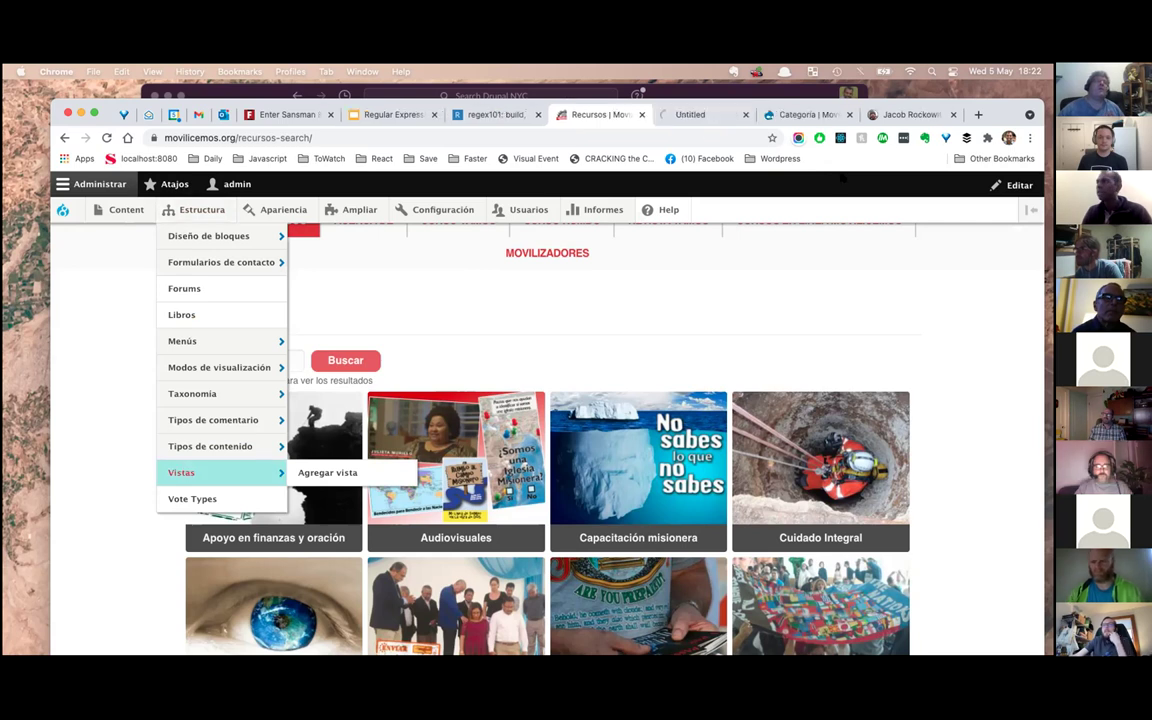
left_click(704, 115)
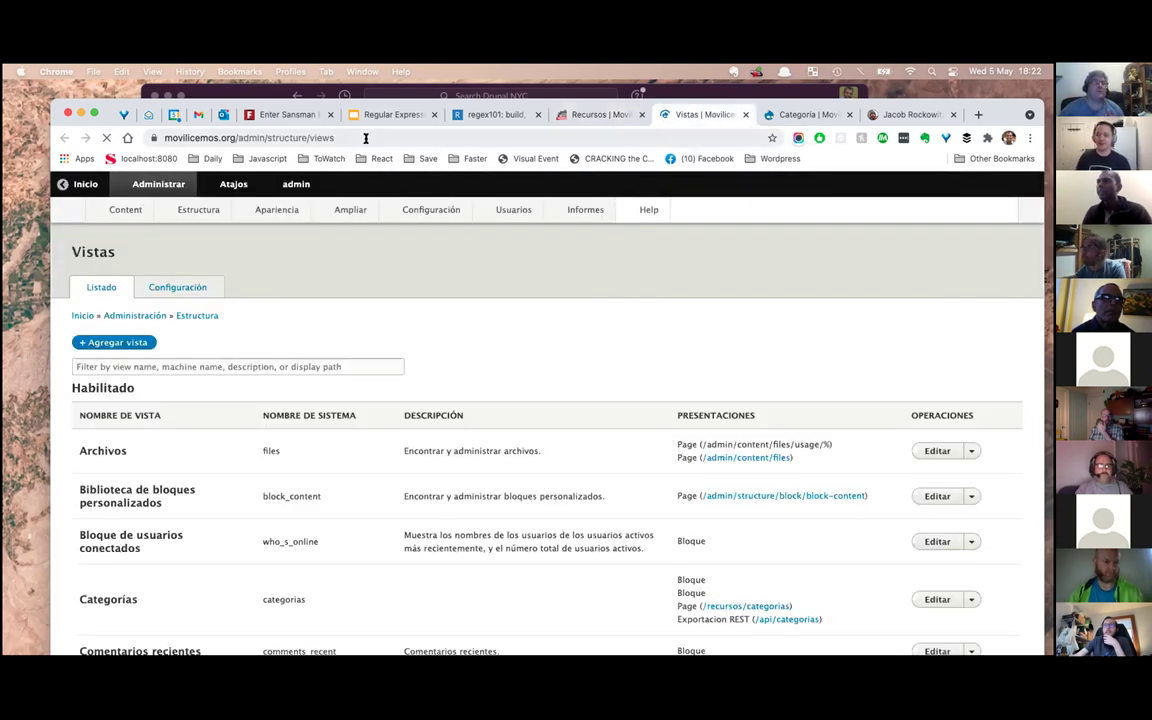
- Load the dev.misionessim.org site in the current tab and open its /user login page
left_click(366, 138)
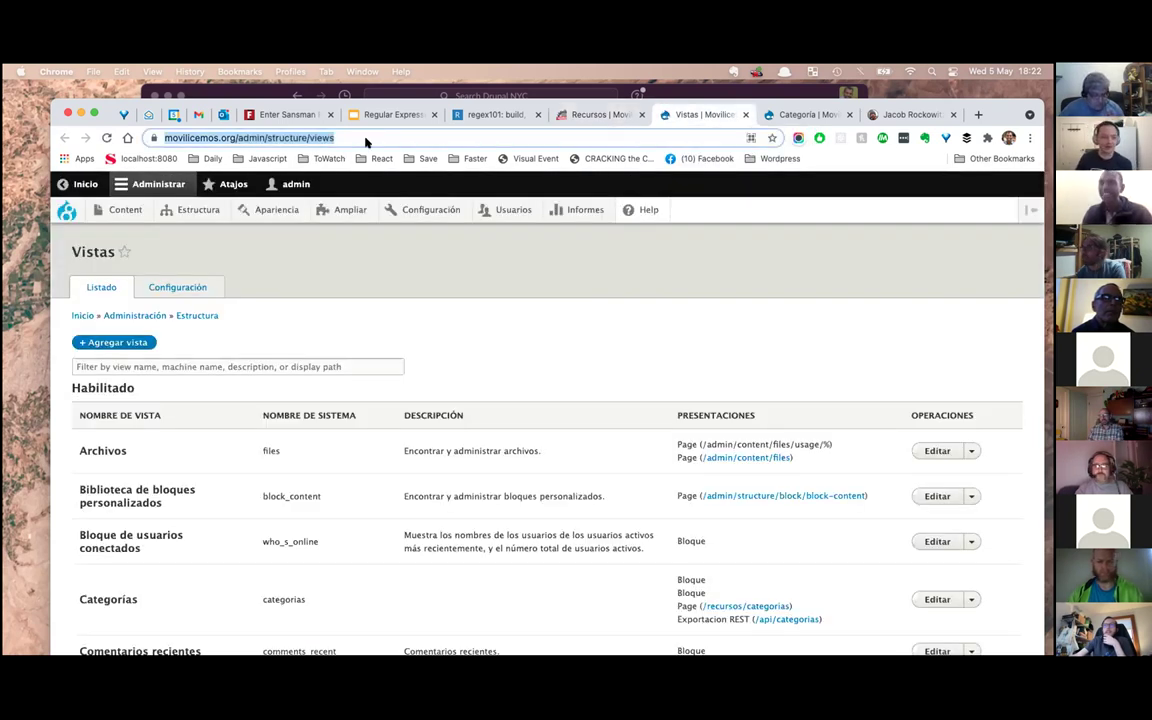
type("dev.")
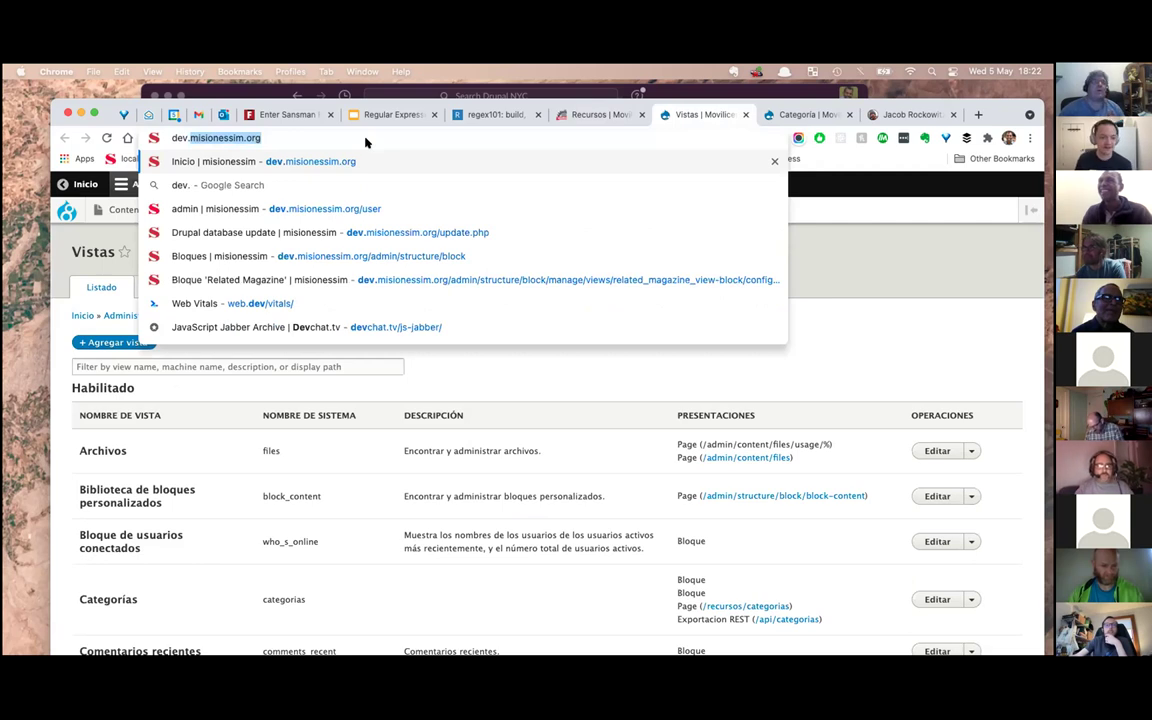
key("Return")
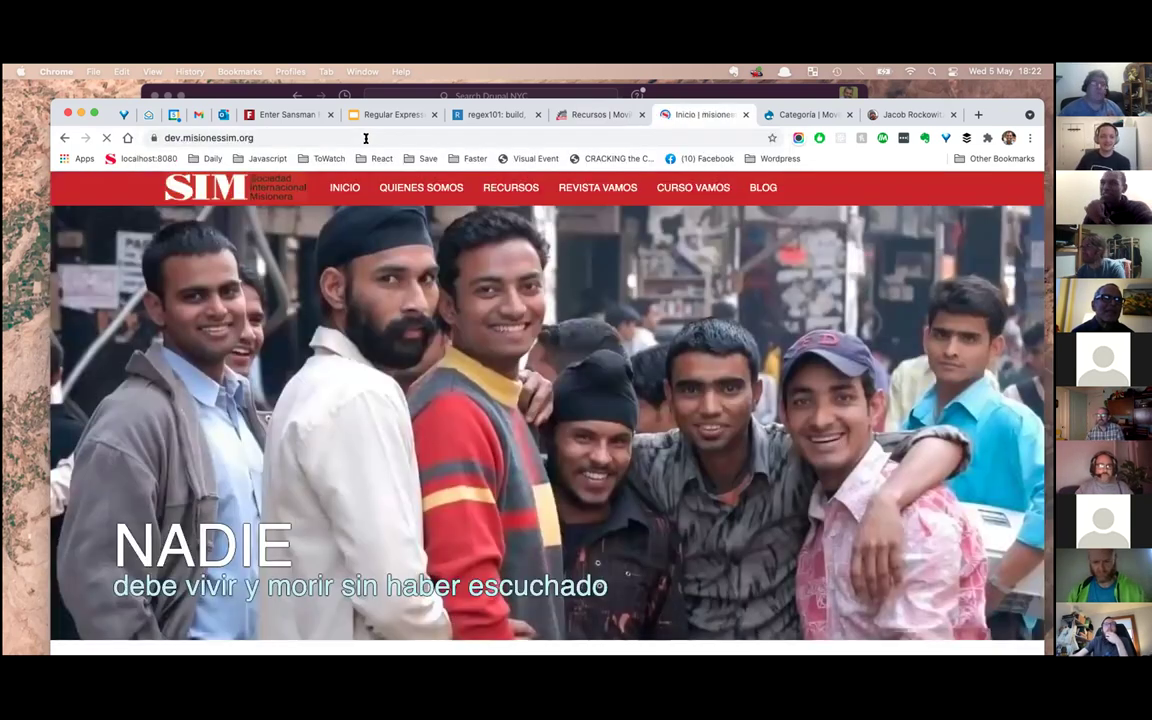
left_click(279, 135)
type("/user")
key("Return")
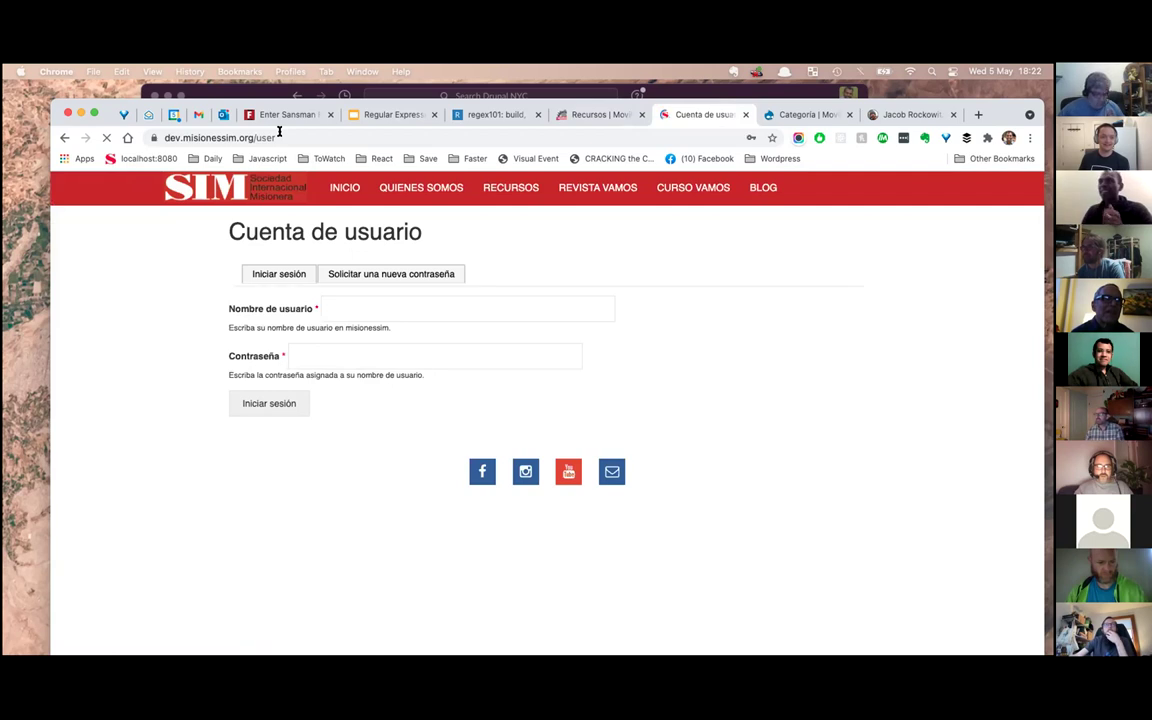
- Go to arequipaenglish.com/user in the same tab and log in with the admin account
left_click(279, 135)
type("arequipaenglish.com")
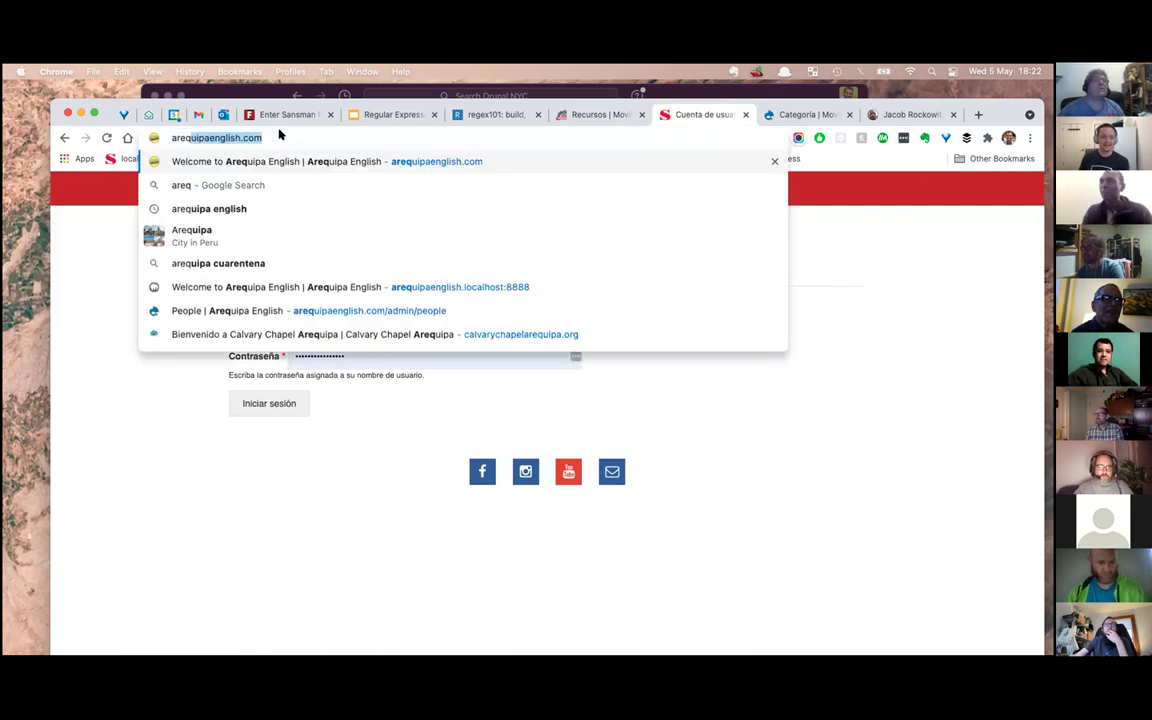
key("Right")
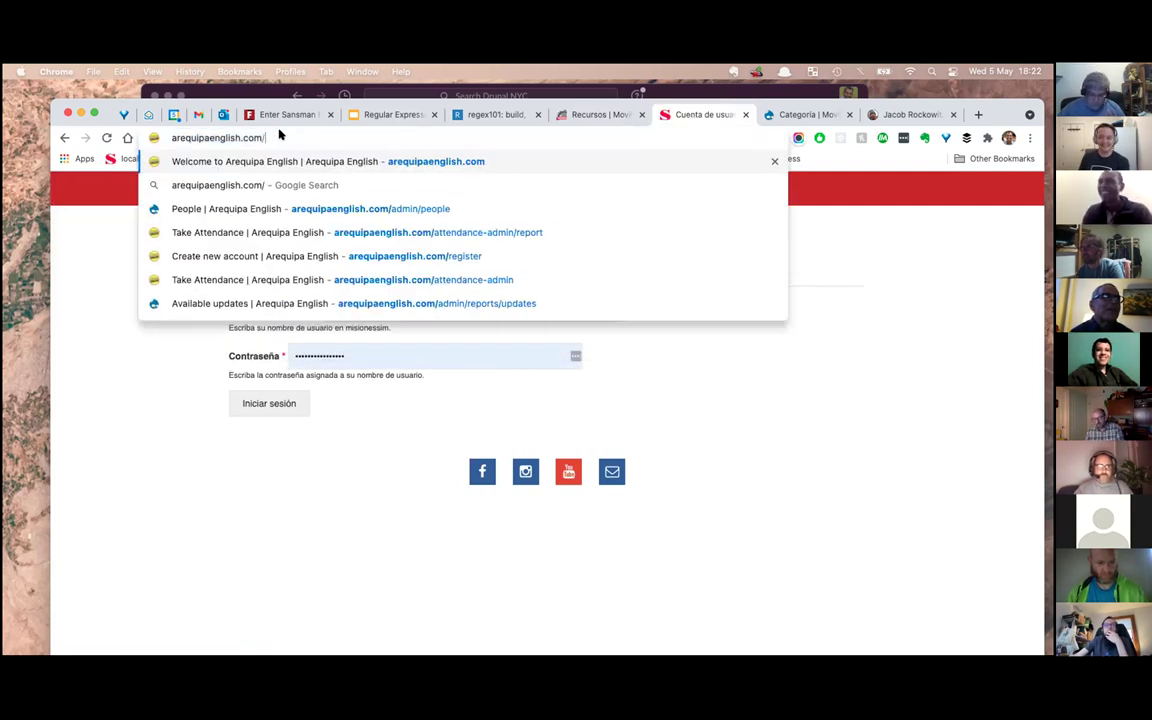
type("/user")
key("Return")
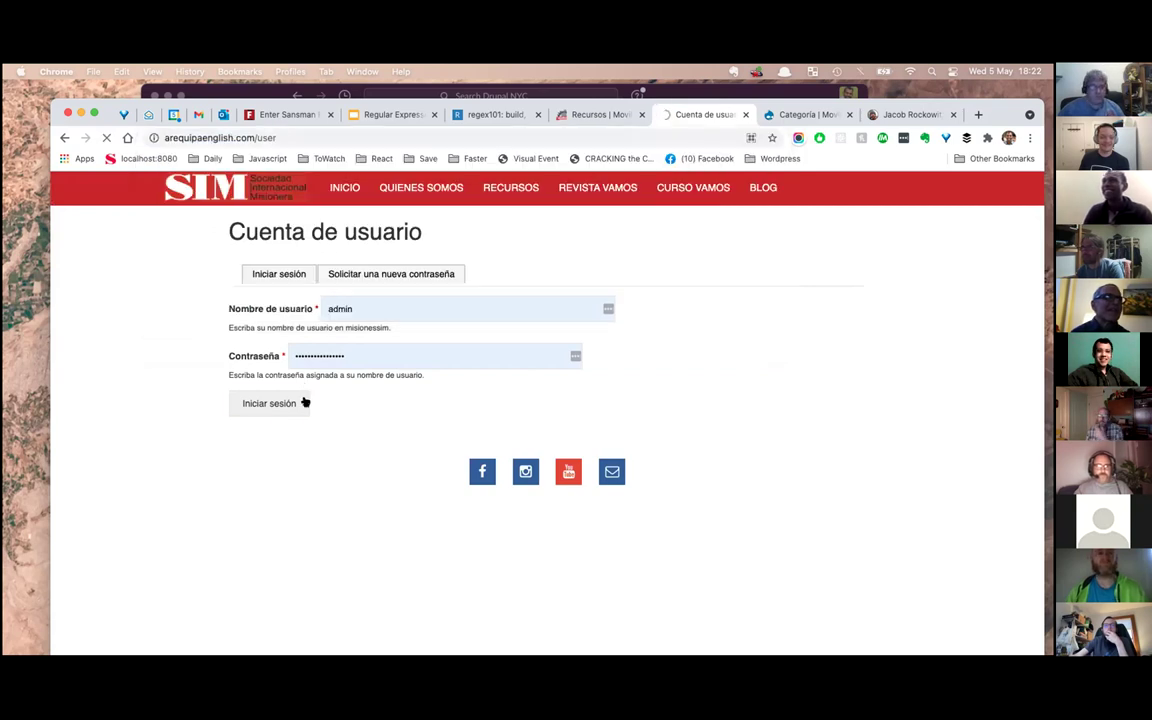
left_click(268, 403)
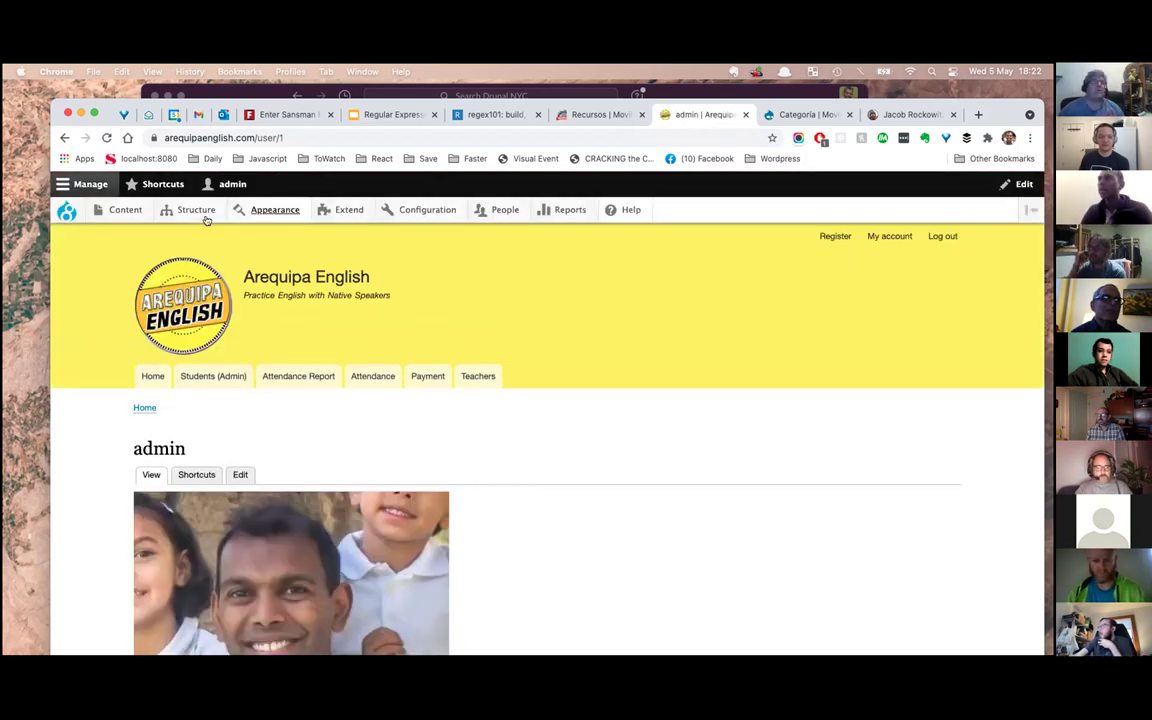
- Open the Arequipa English views list and open the Students (User) view for editing
mouse_move(200, 212)
left_click(194, 420)
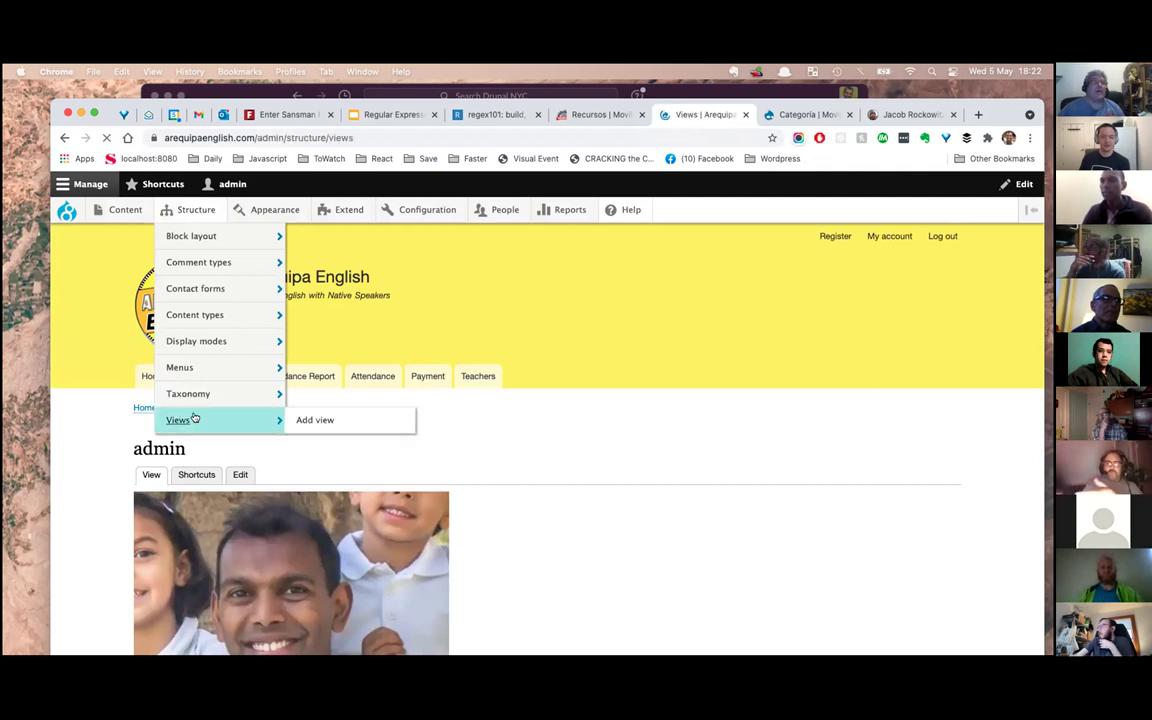
scroll(226, 499, "down", 1)
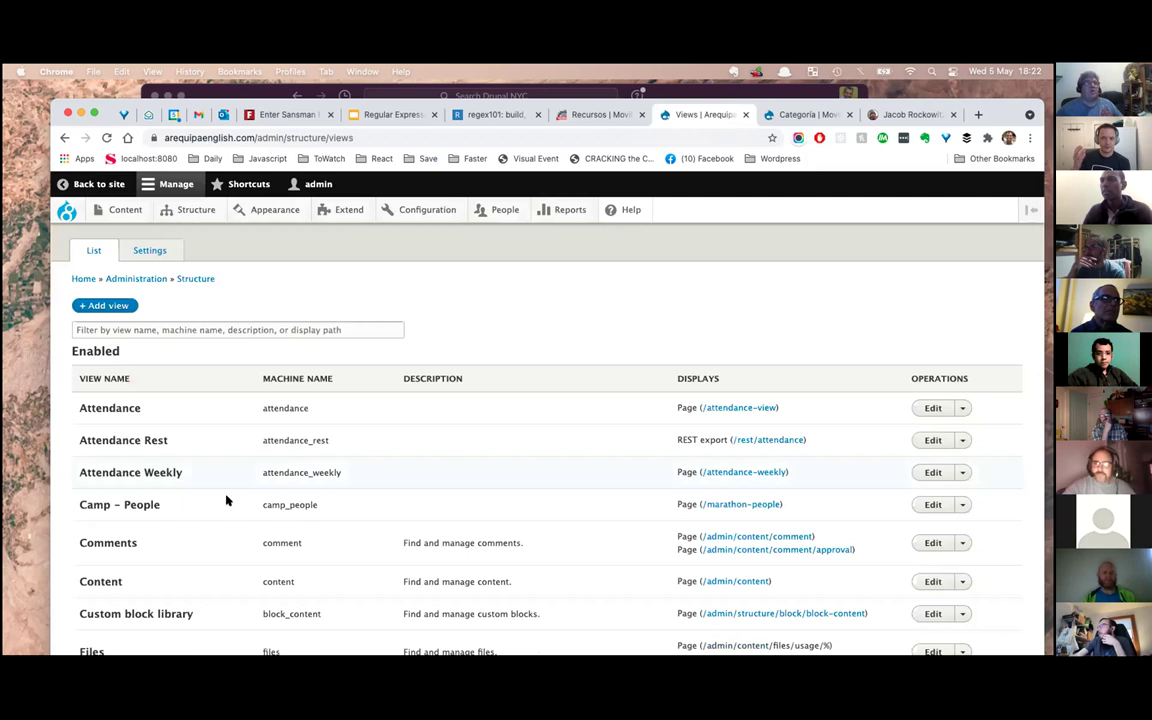
scroll(226, 499, "down", 4)
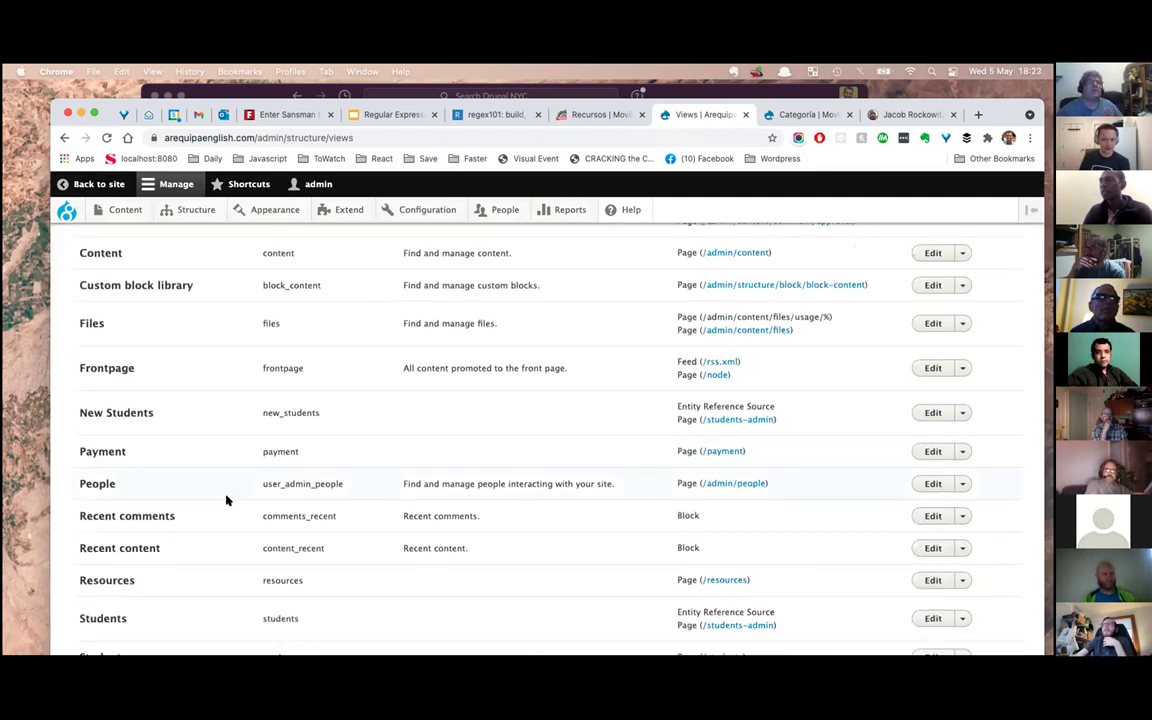
scroll(820, 539, "down", 3)
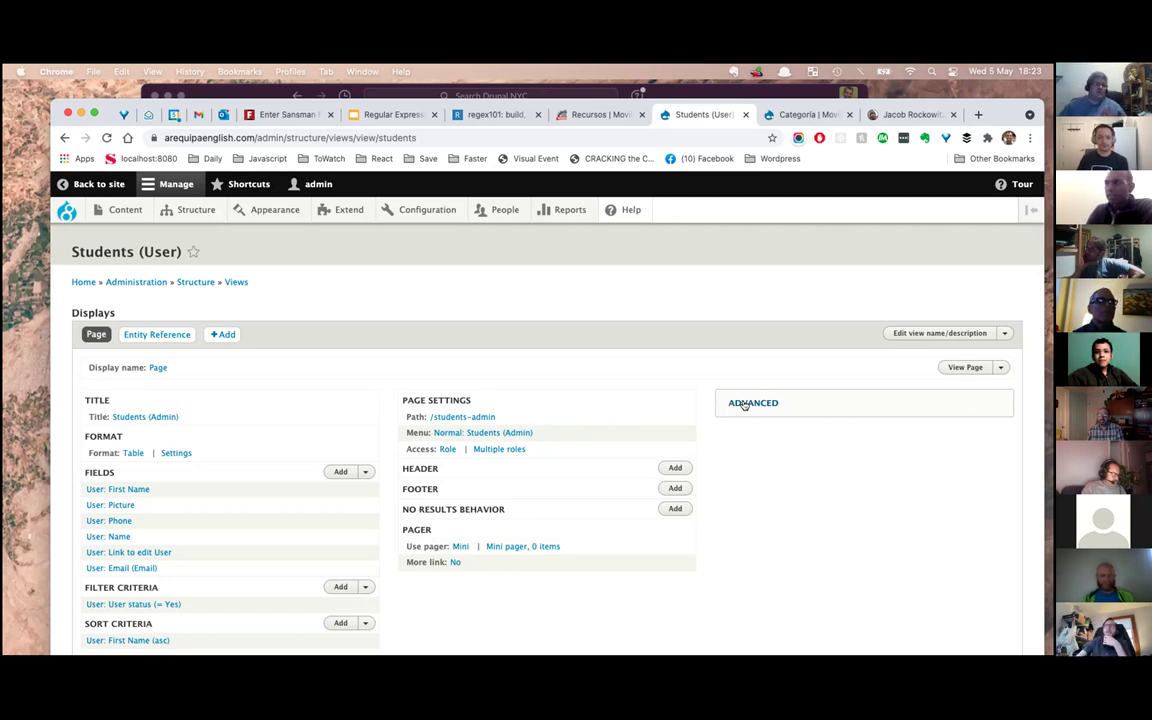
- Expand the advanced settings of the Students view's Page display and start adding a contextual filter
left_click(744, 403)
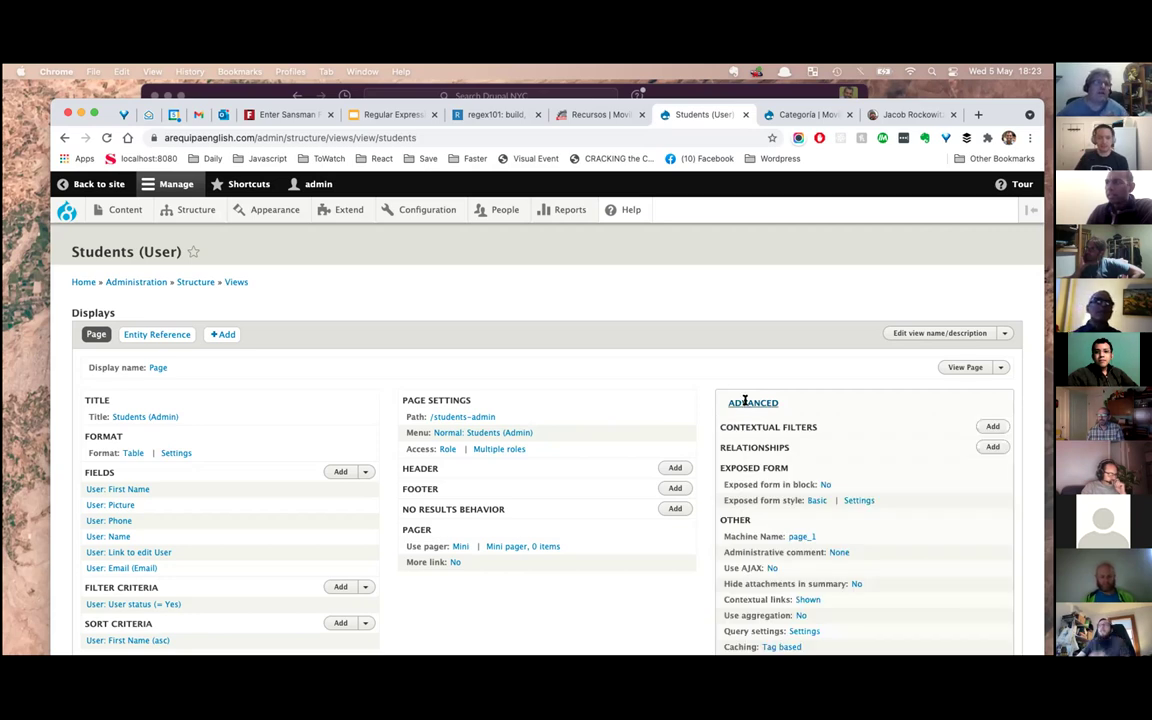
scroll(746, 400, "down", 3)
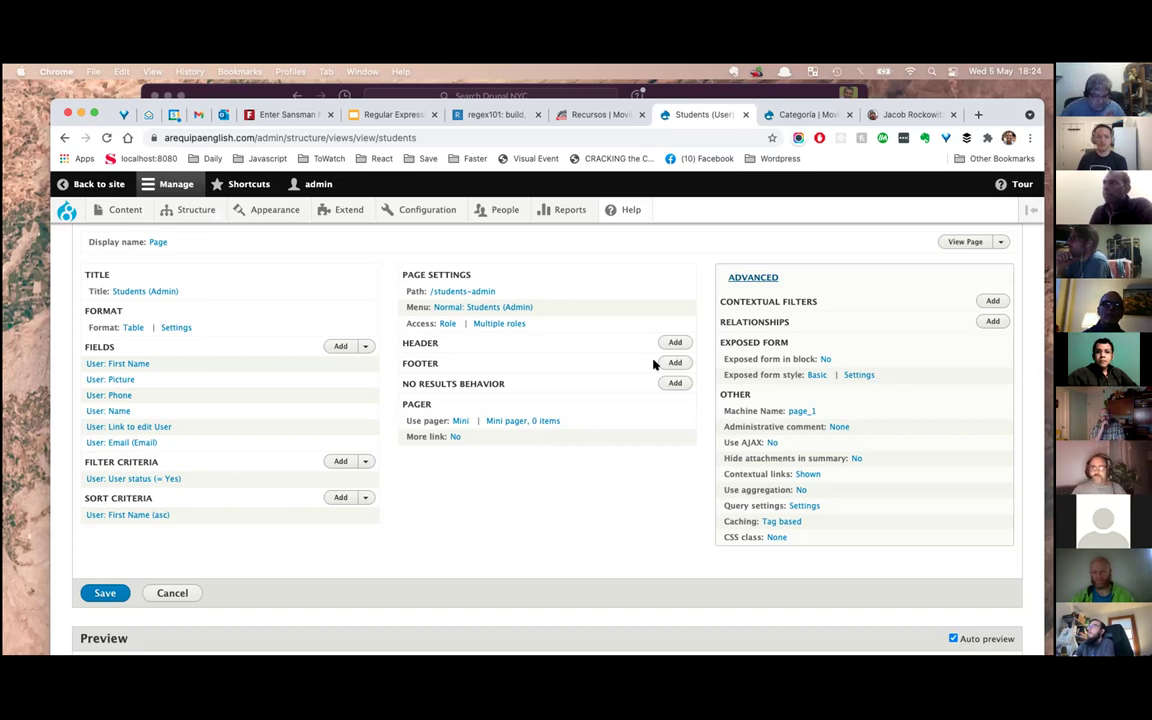
left_click(993, 301)
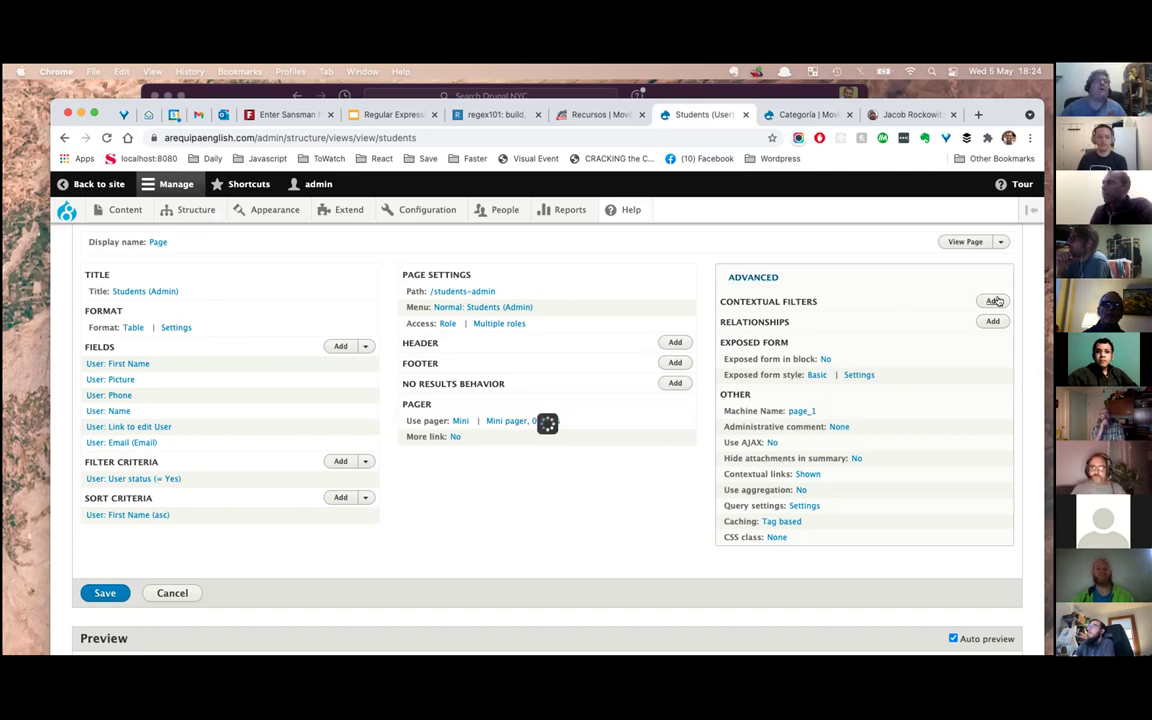